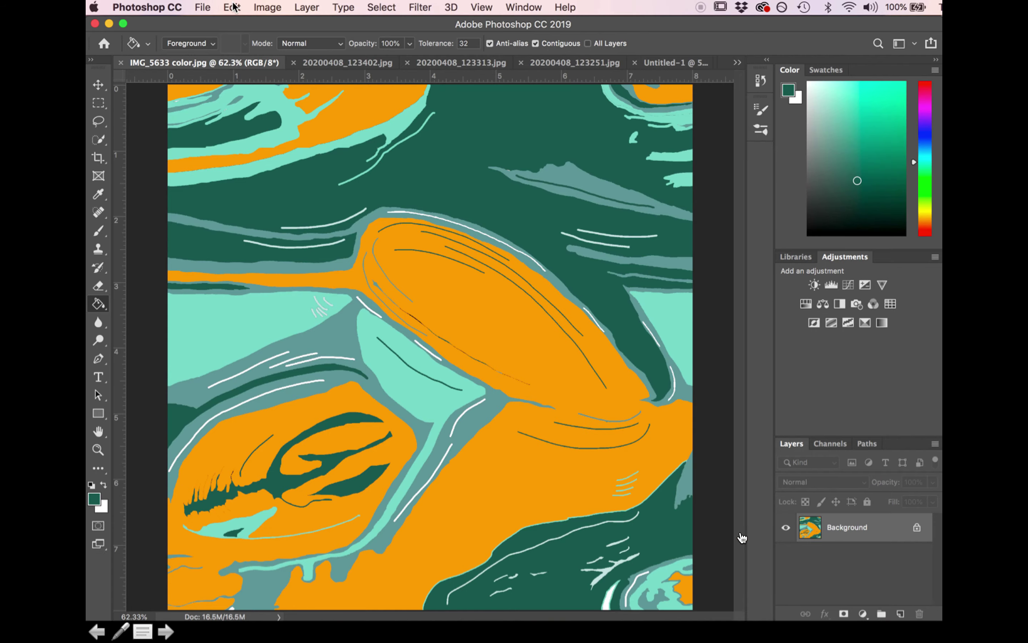
Play the demo, then save the artwork as a pattern named 'Colored glass shadow'.
mouse_move(212, 572)
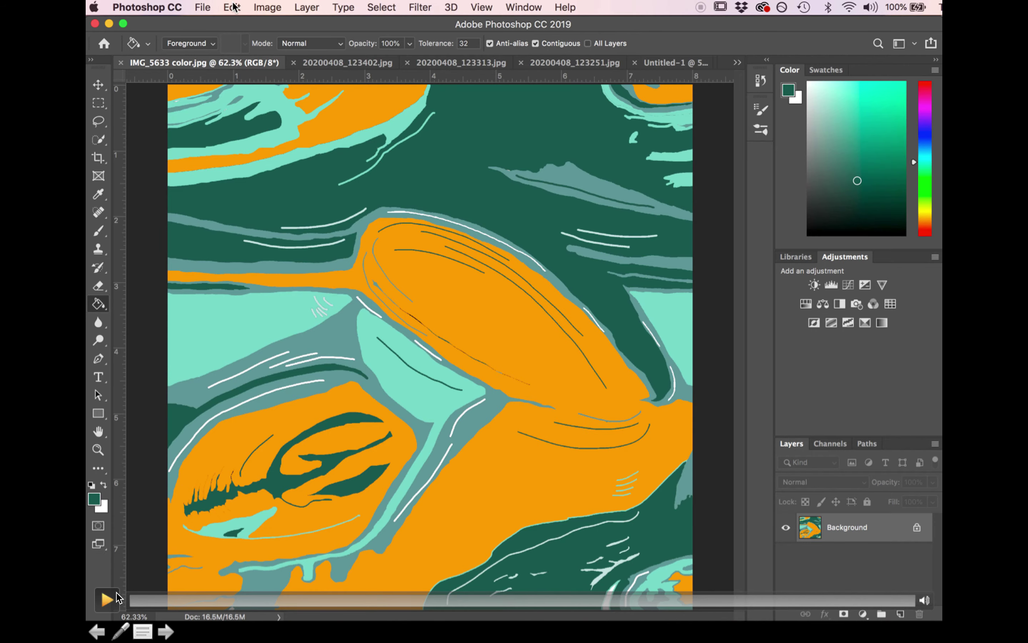
left_click(107, 600)
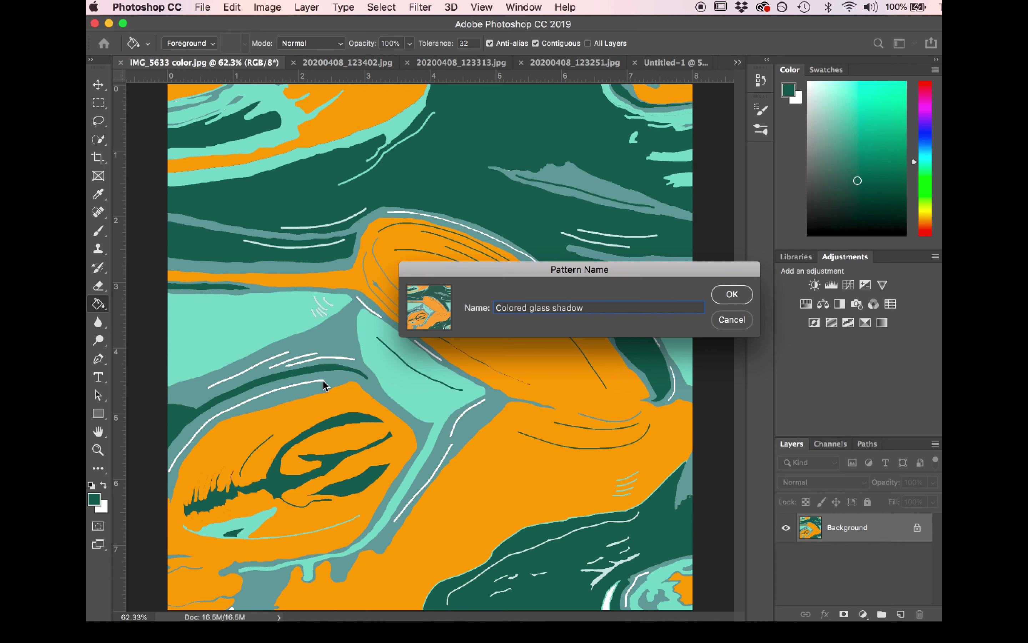
left_click(732, 295)
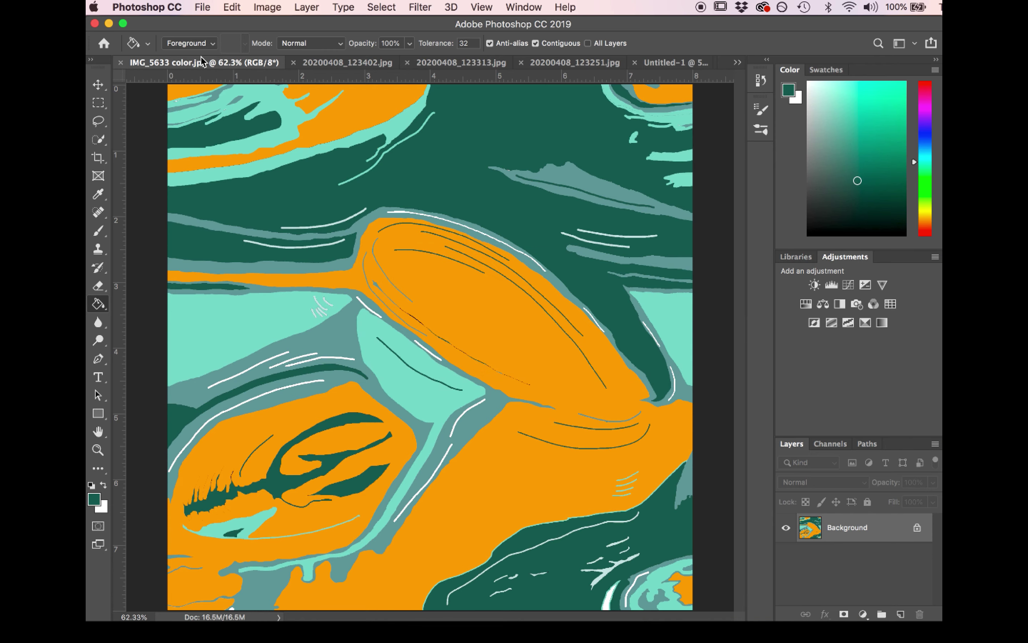
Create a new portrait document in inches: width 8.5, height 11, resolution 150 pixels/inch.
left_click(200, 7)
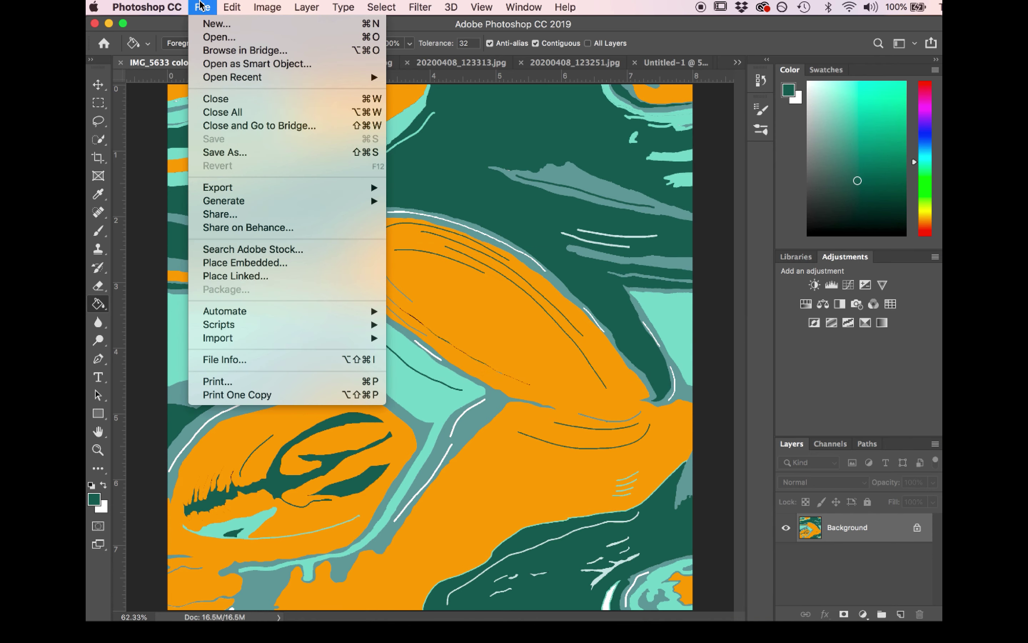
left_click(210, 25)
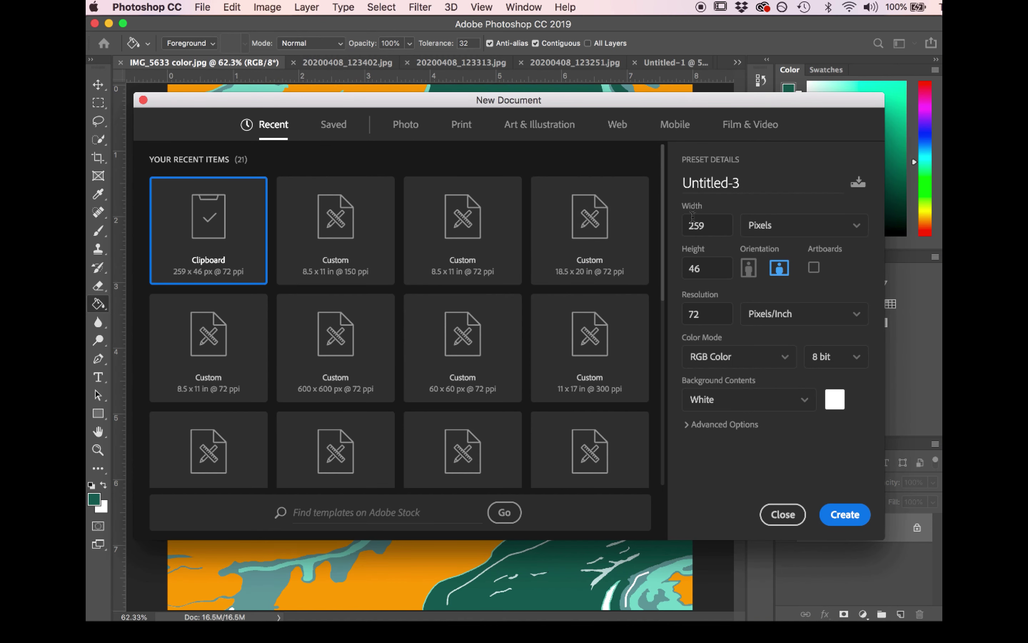
double_click(696, 225)
left_click(784, 232)
left_click(784, 235)
left_click(782, 232)
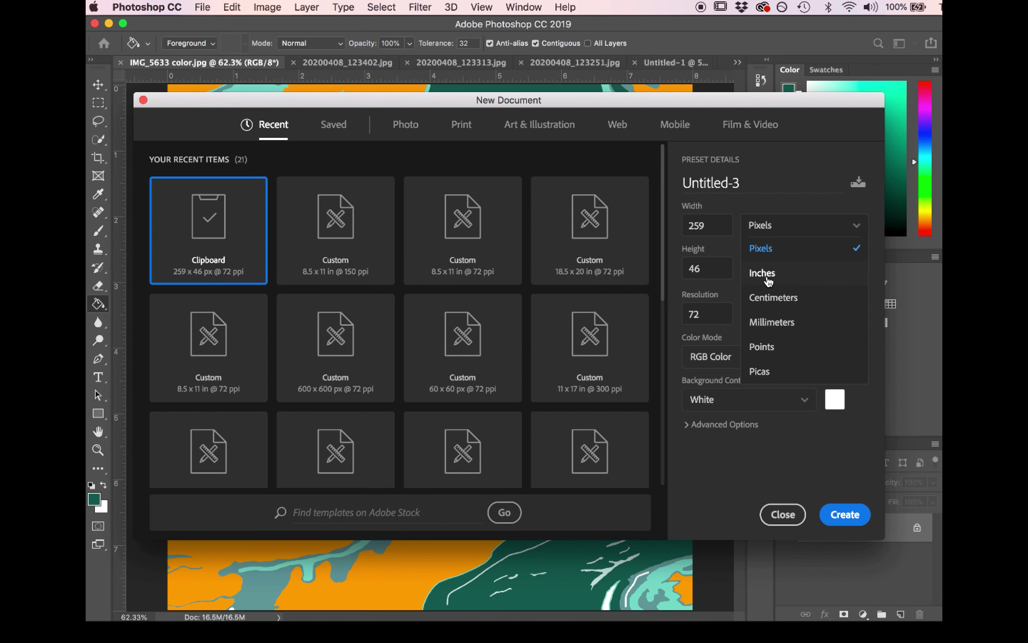
left_click(758, 272)
left_click(759, 274)
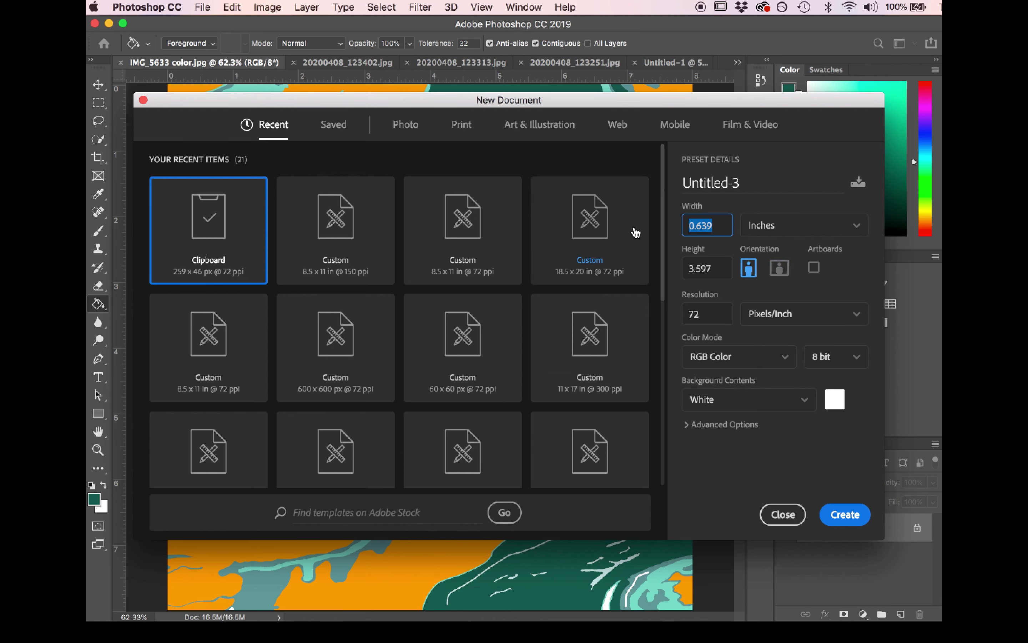
type("8.5")
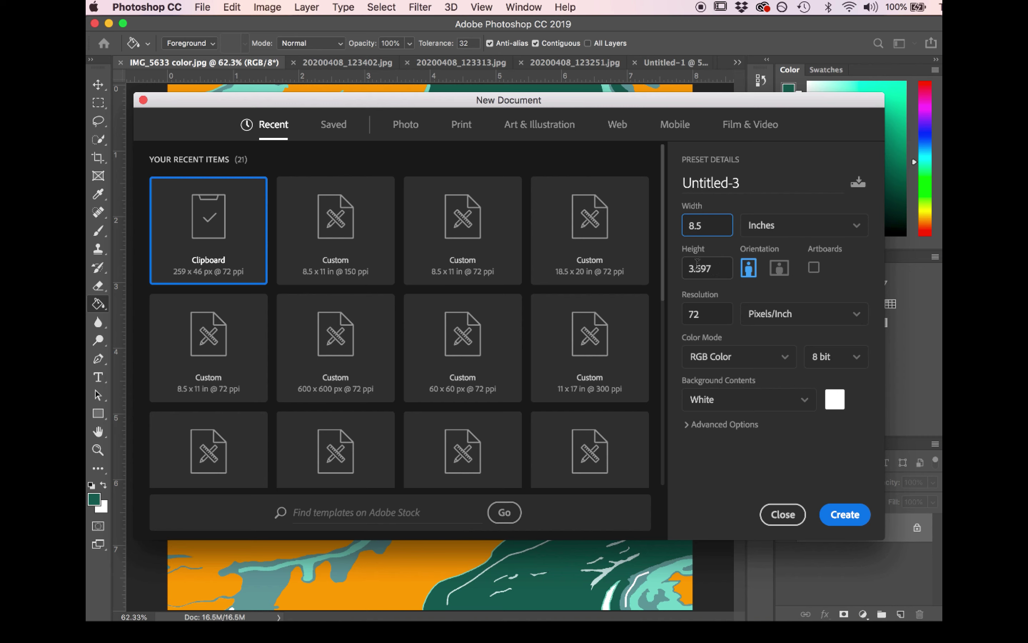
key("Tab")
type("11")
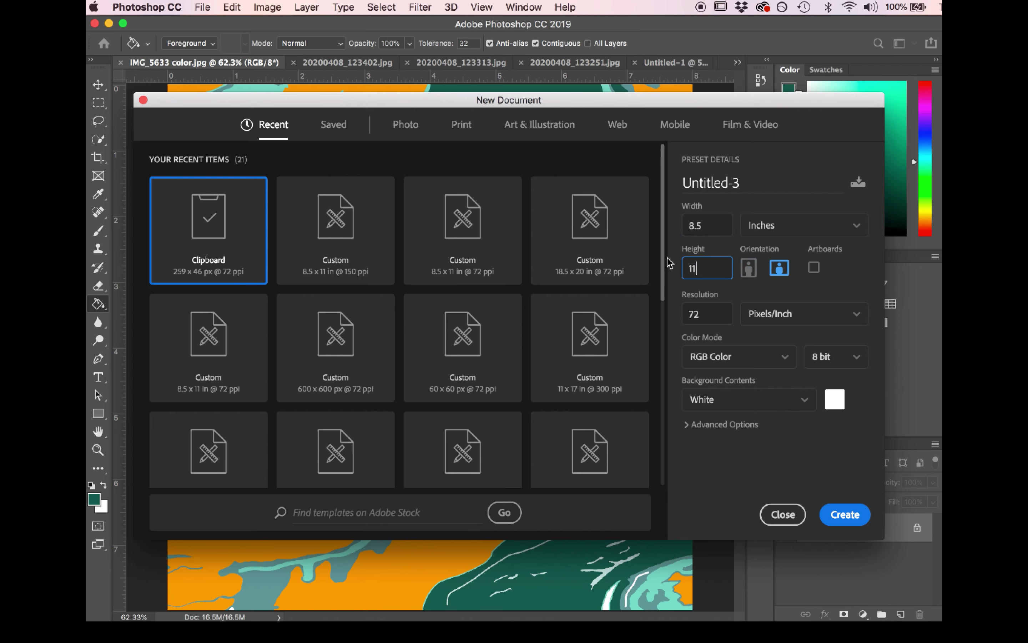
key("Tab")
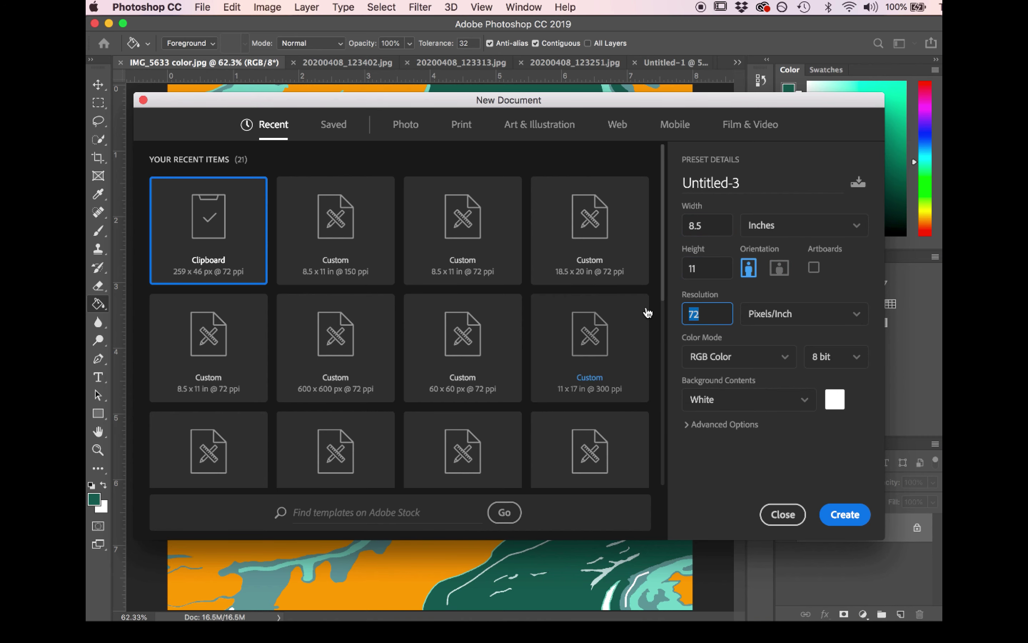
type("150")
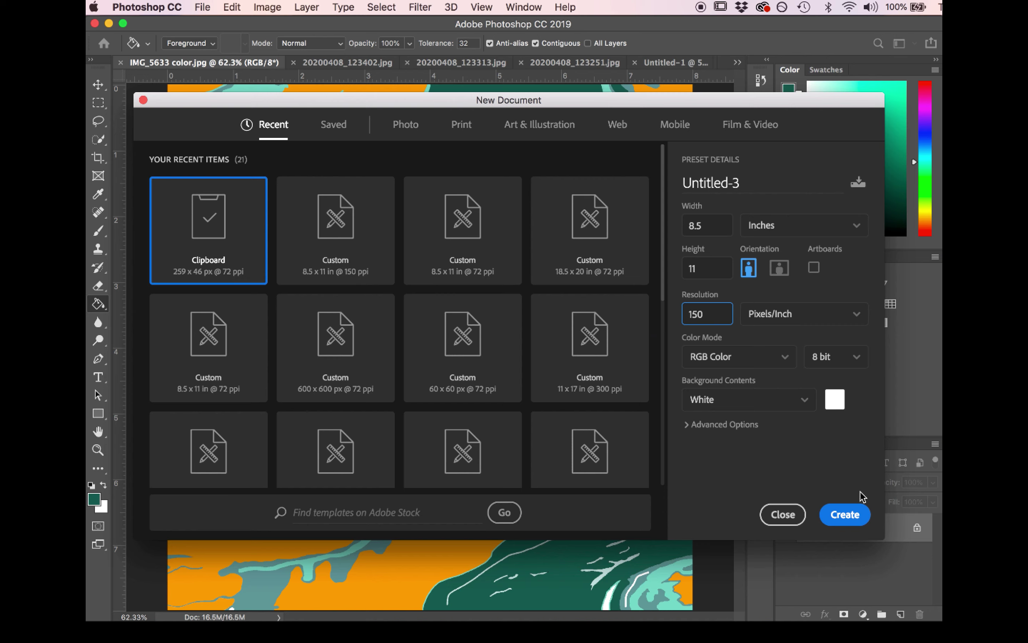
left_click(845, 514)
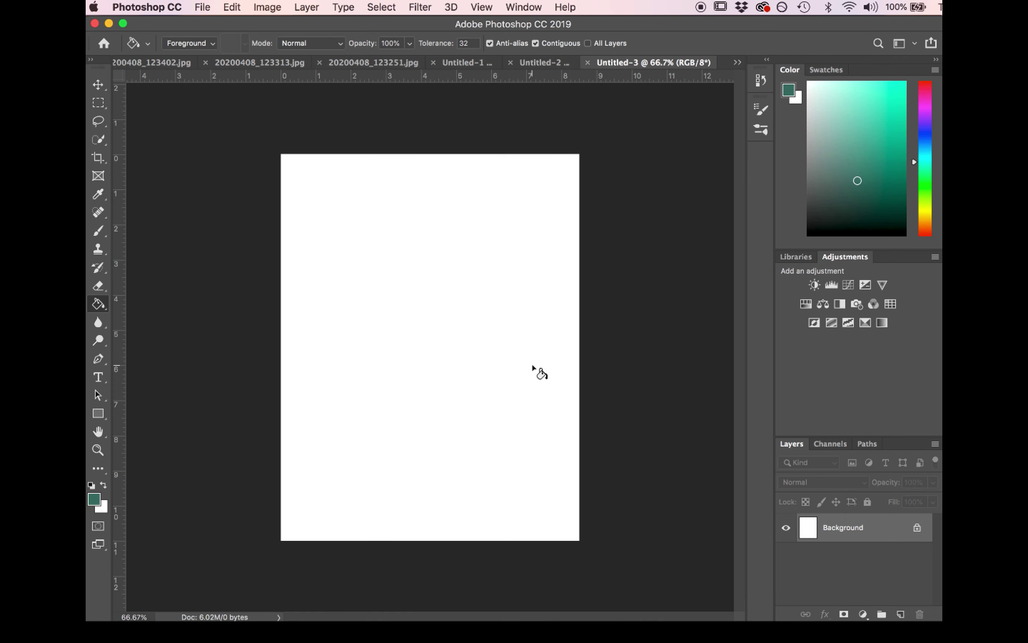
Draw Rectangle 1 across the whole page, set its stroke to none and its fill to Pattern.
left_click(99, 413)
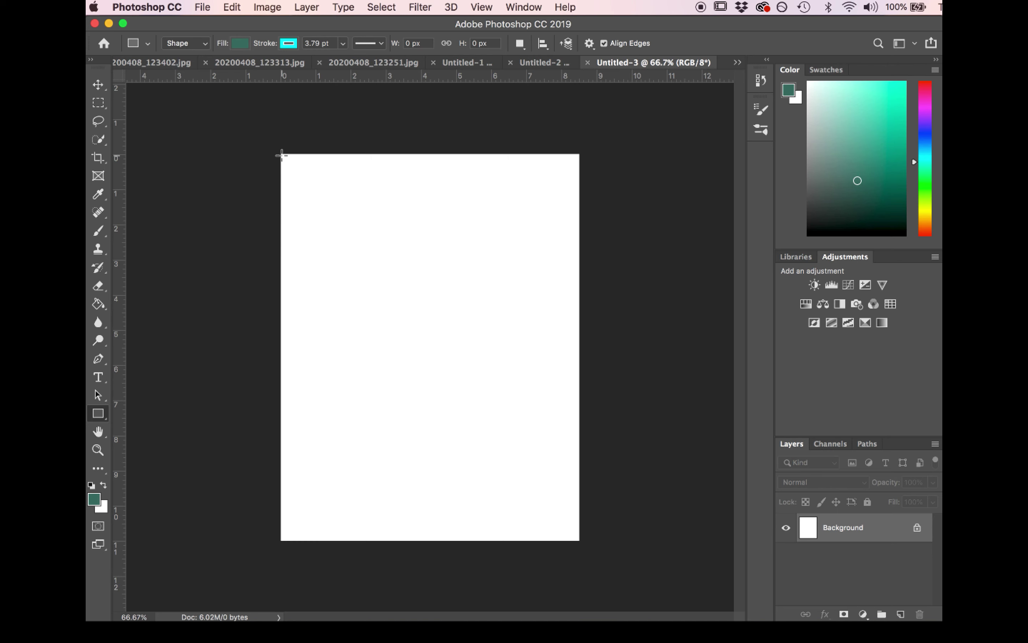
mouse_move(282, 155)
left_mouse_down()
mouse_move(435, 407)
mouse_move(535, 534)
mouse_move(578, 538)
left_mouse_up()
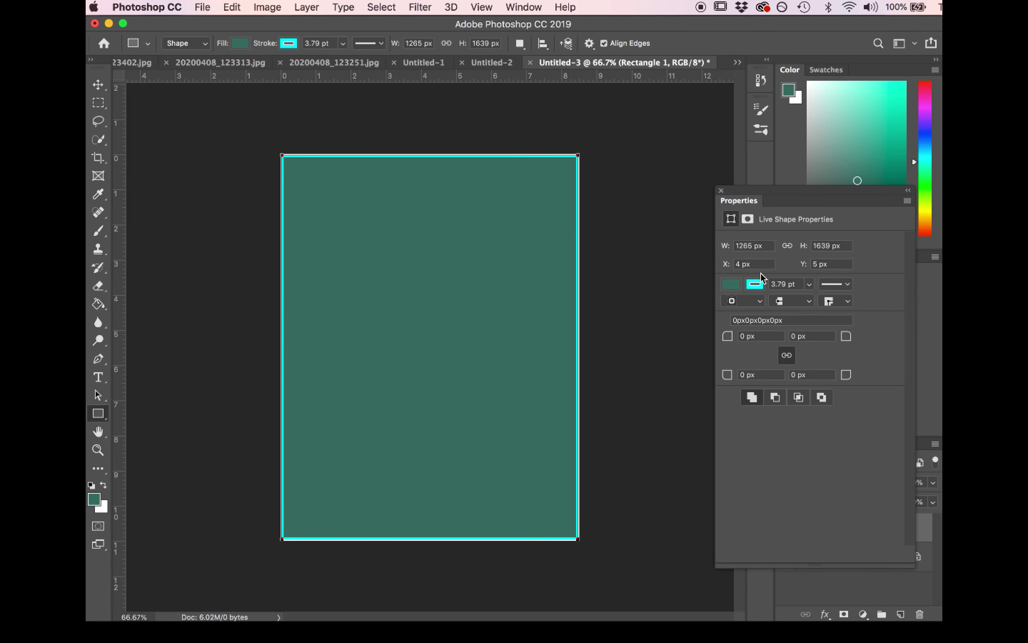
left_click(755, 284)
left_click(740, 311)
left_click(731, 284)
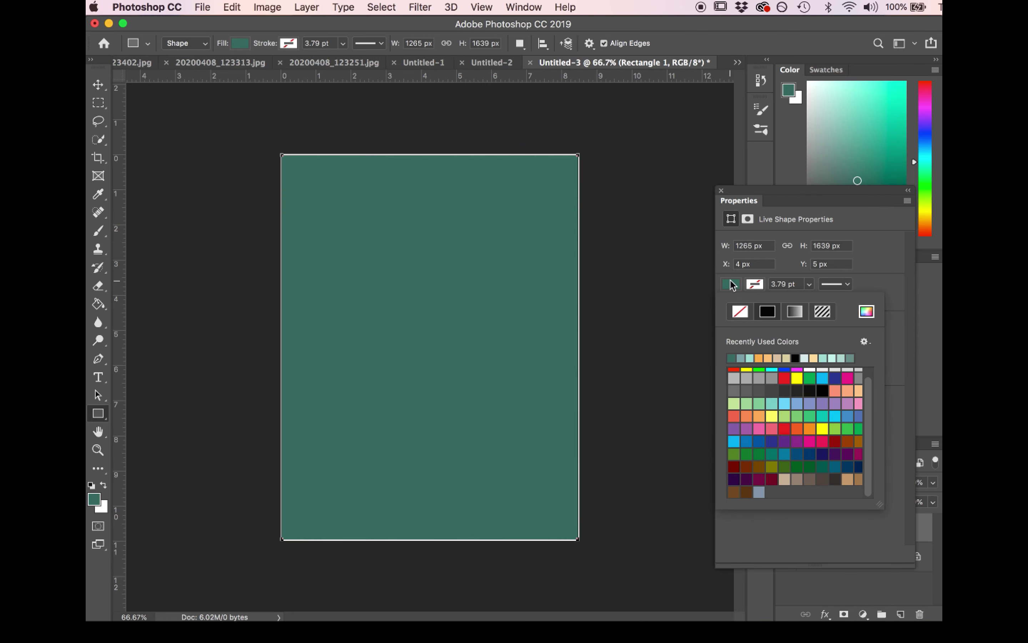
left_click(822, 311)
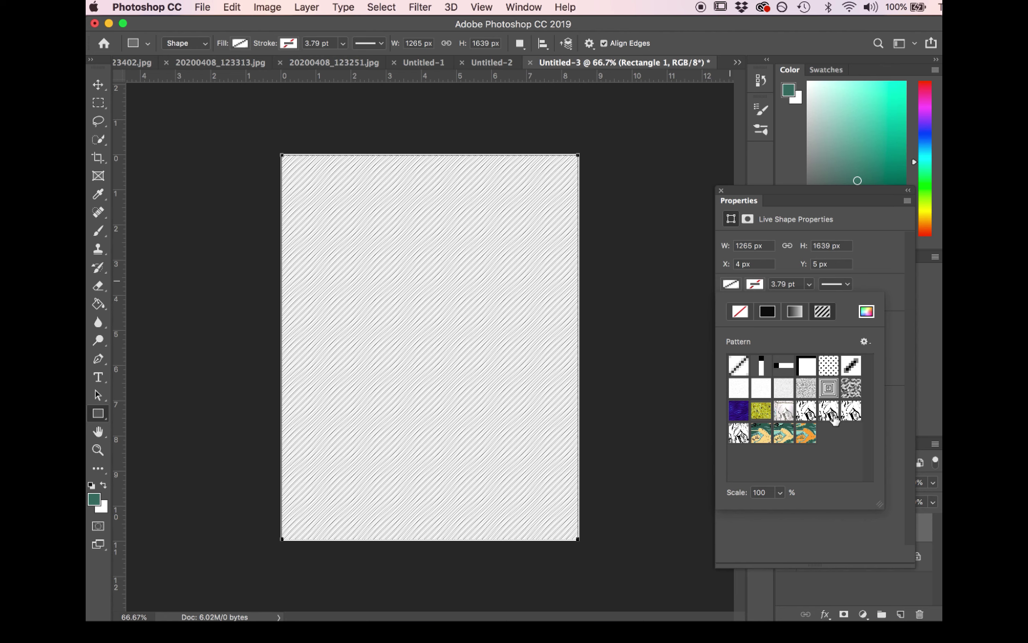
Apply the Colored glass shadow pattern to the rectangle at 15% scale, then close the panels.
left_click(809, 434)
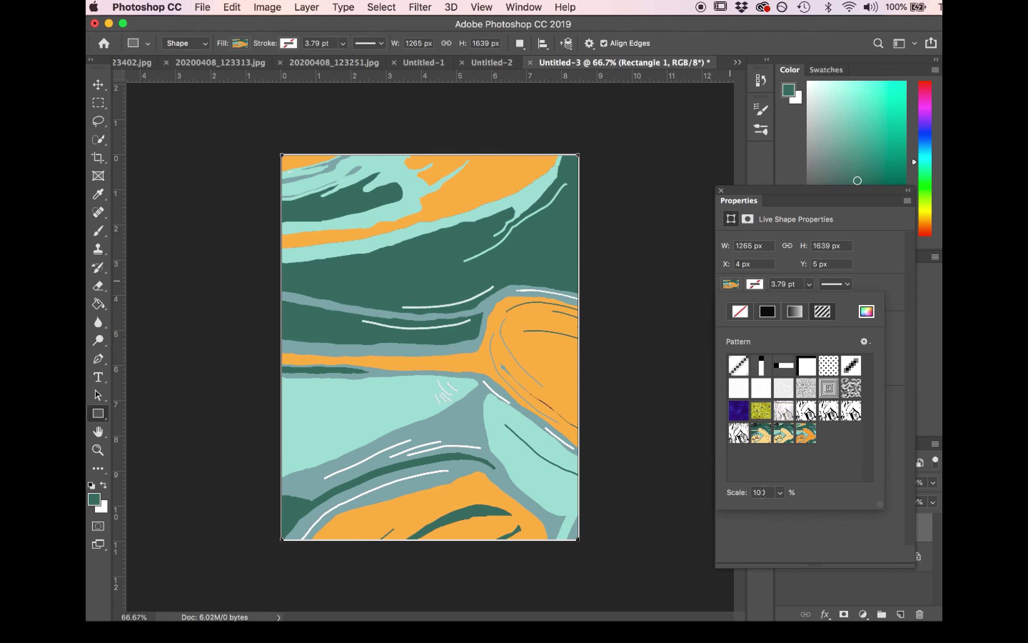
left_click(728, 493)
type("20")
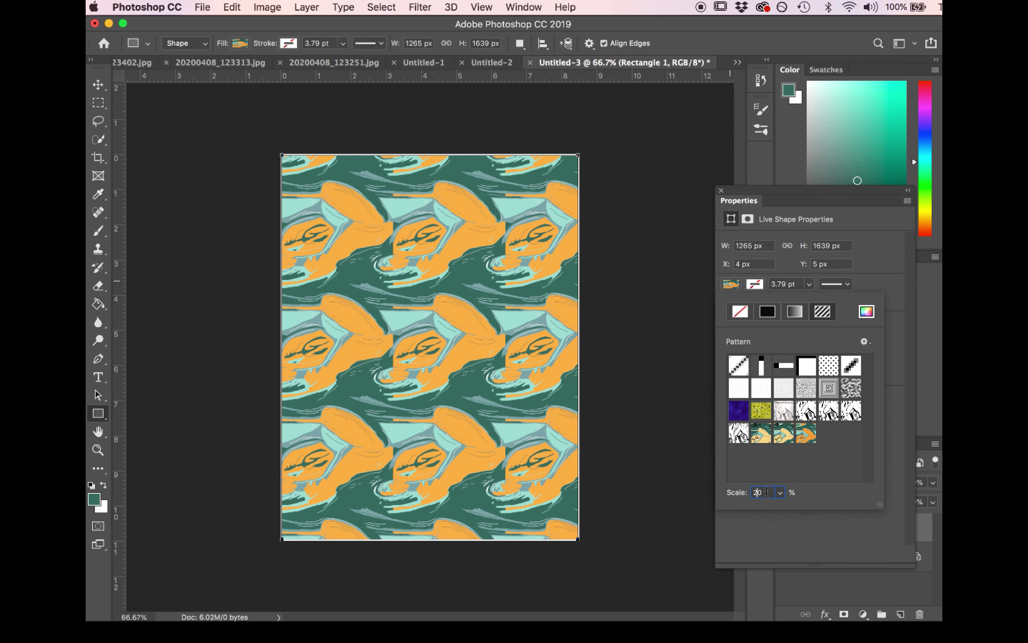
left_click(722, 493)
type("15")
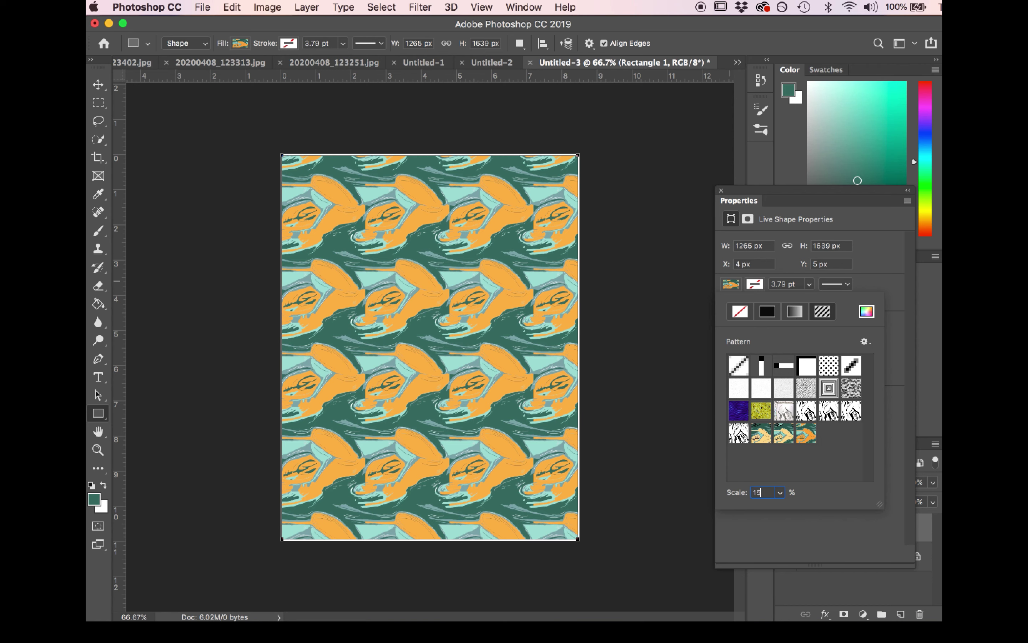
left_click(722, 192)
left_click(720, 191)
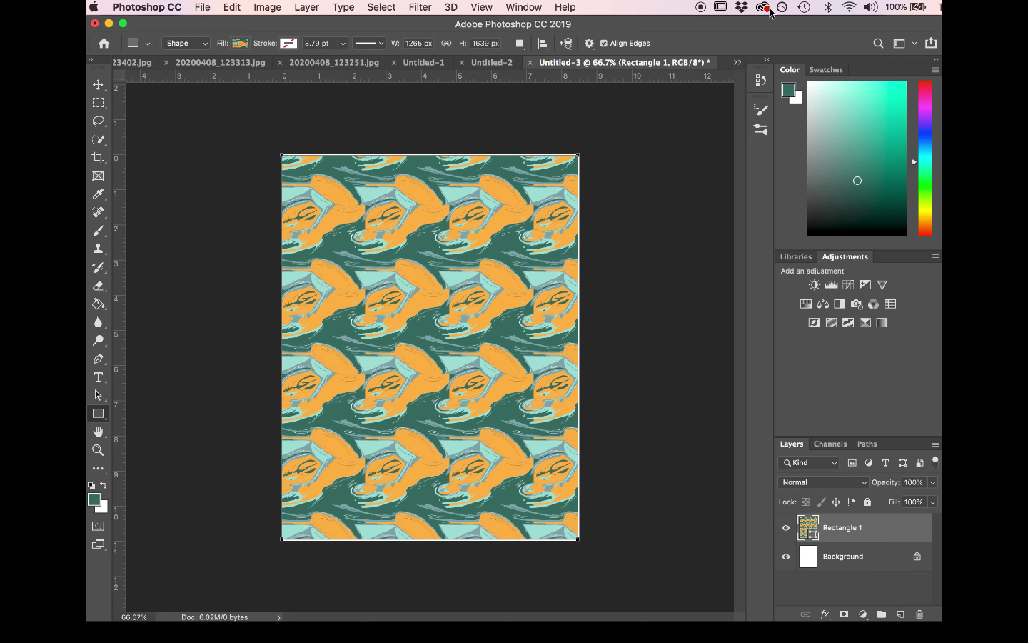
left_click(702, 7)
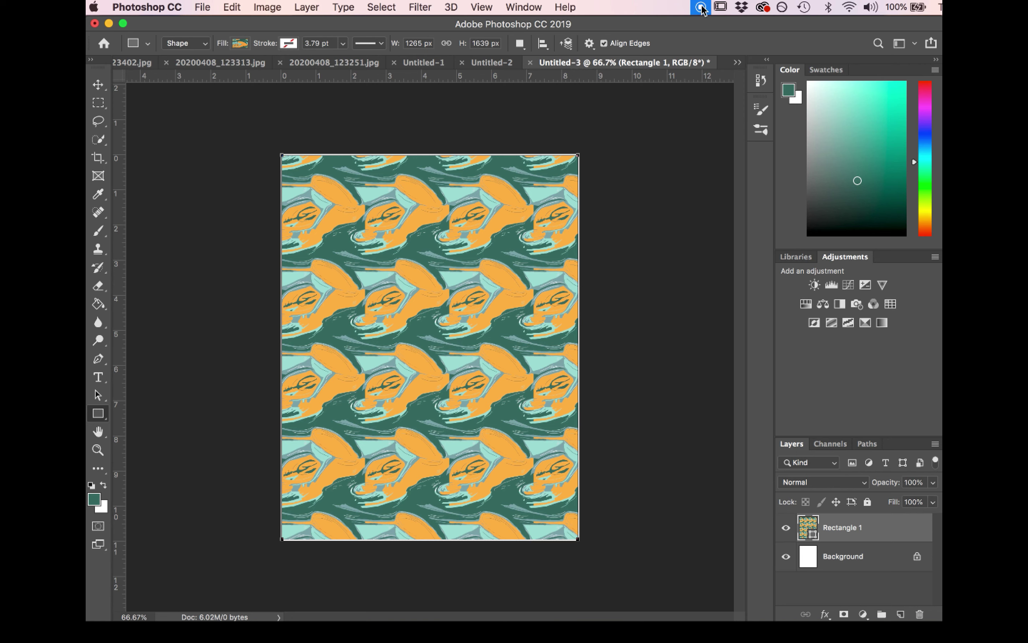